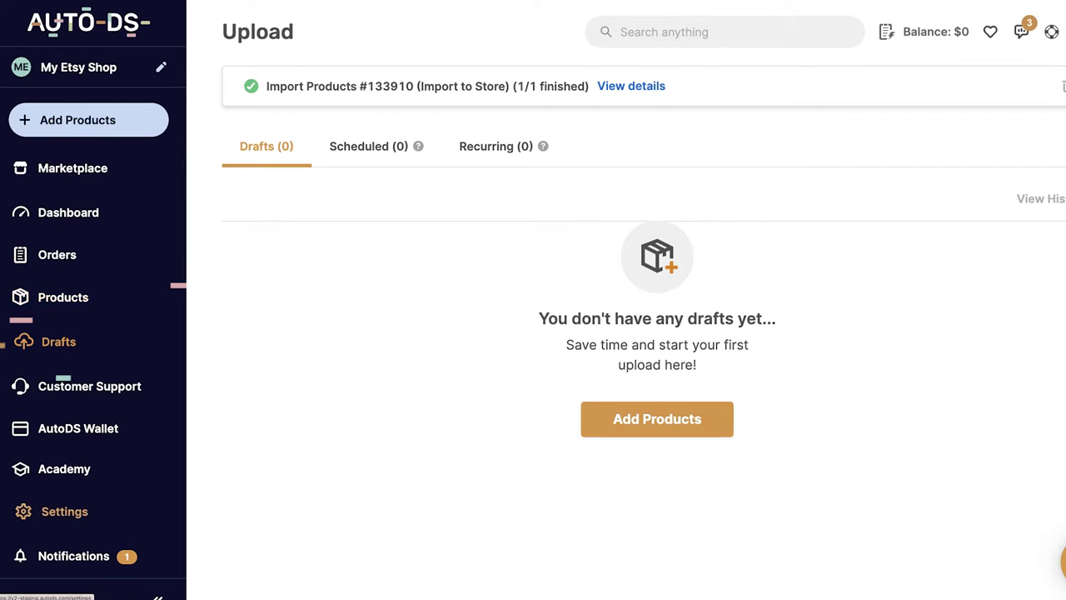
Open the settings and display the Walmart US supplier's lister settings for My Etsy Shop.
click(62, 511)
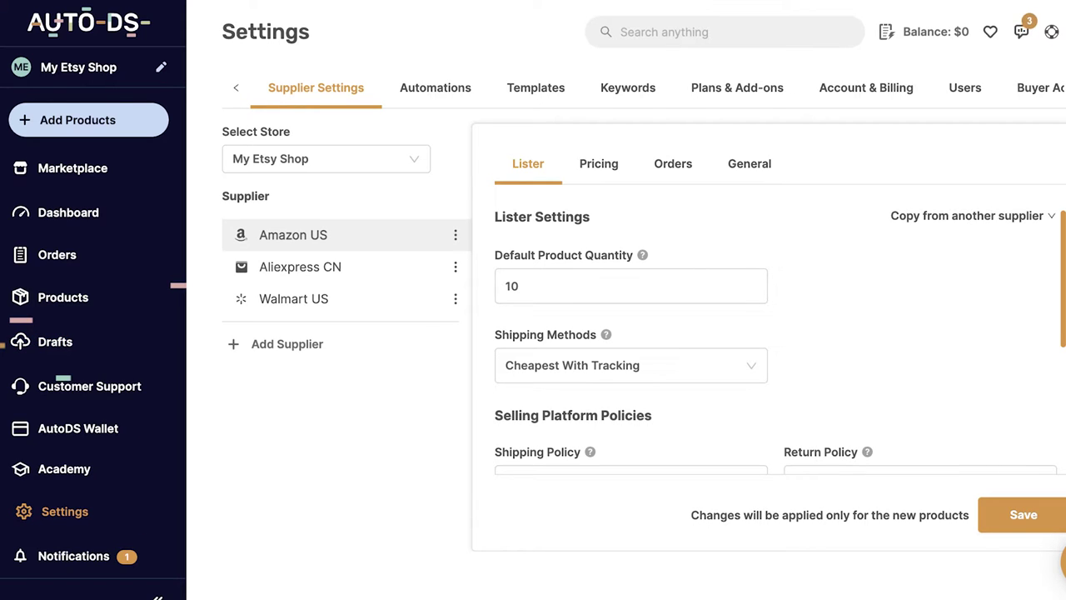
click(294, 299)
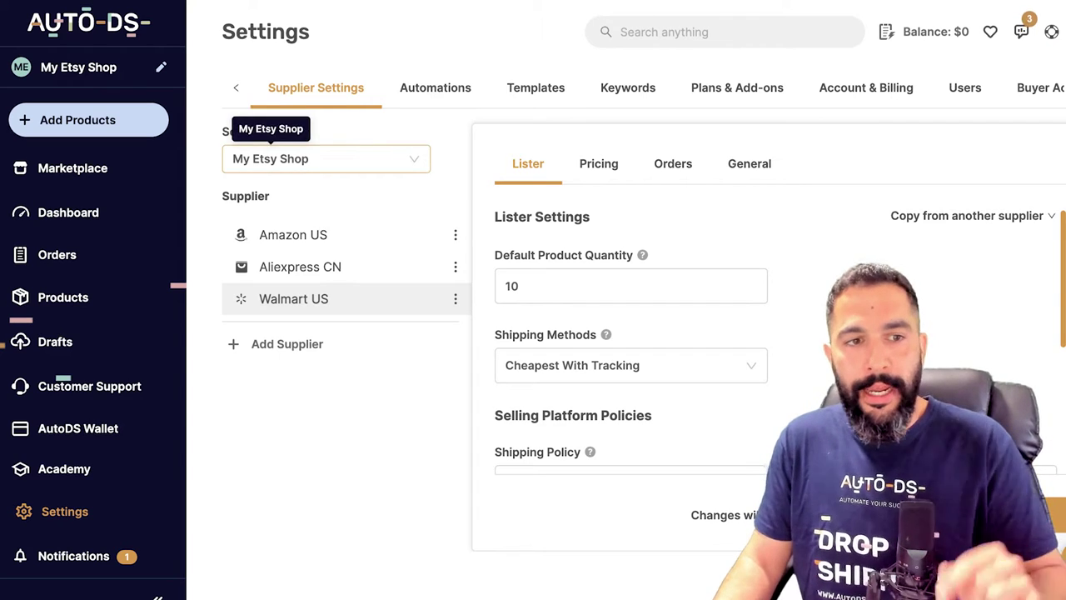
Examine which suppliers can be added to the store and which regions are offered for Aliexpress.
click(287, 344)
click(460, 266)
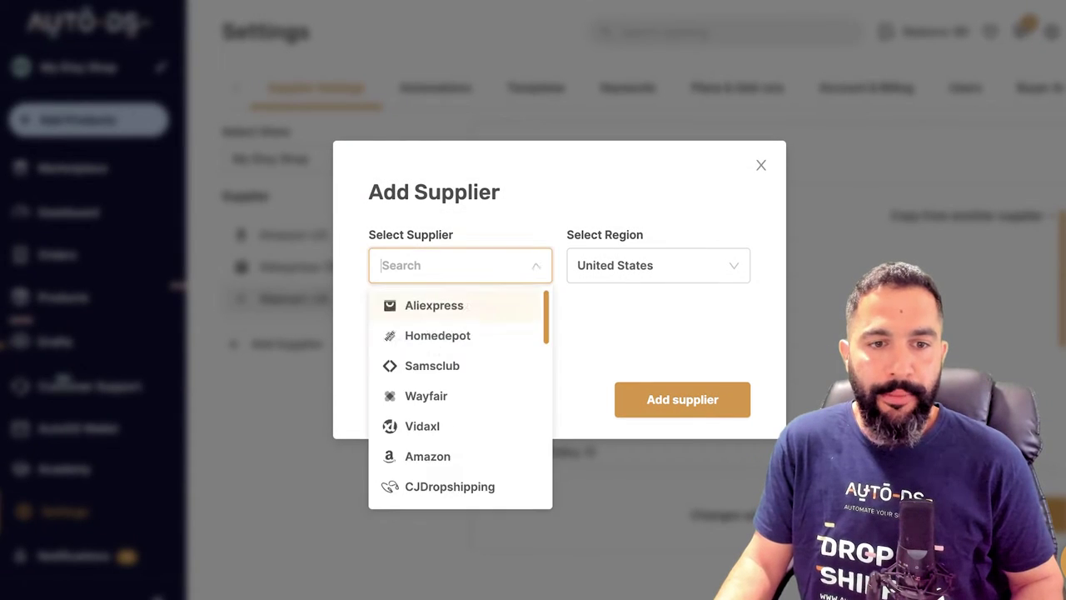
scroll(460, 342, down, 10)
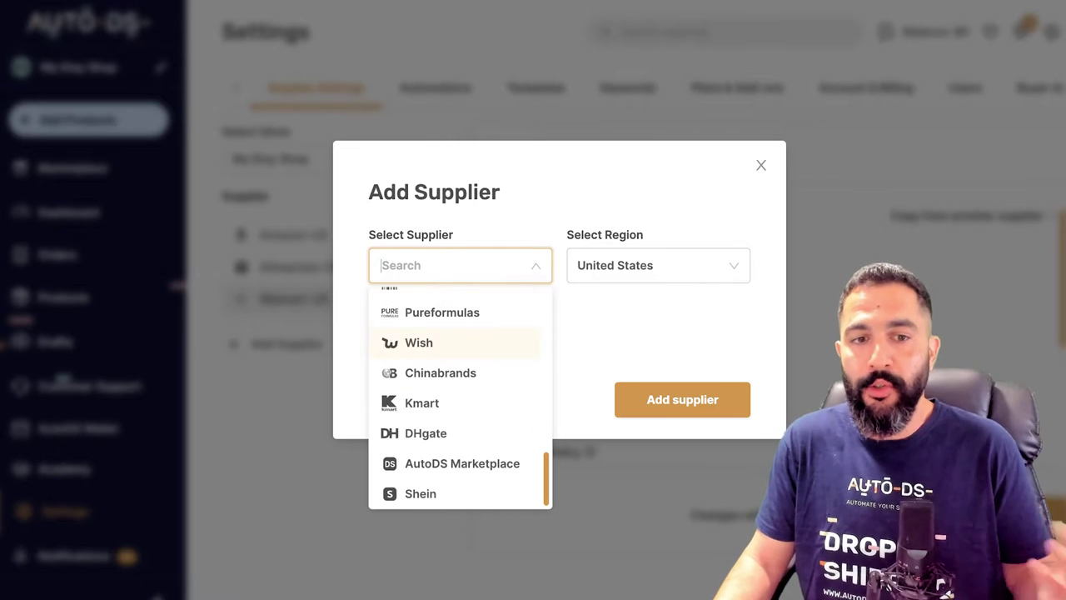
scroll(460, 342, up, 10)
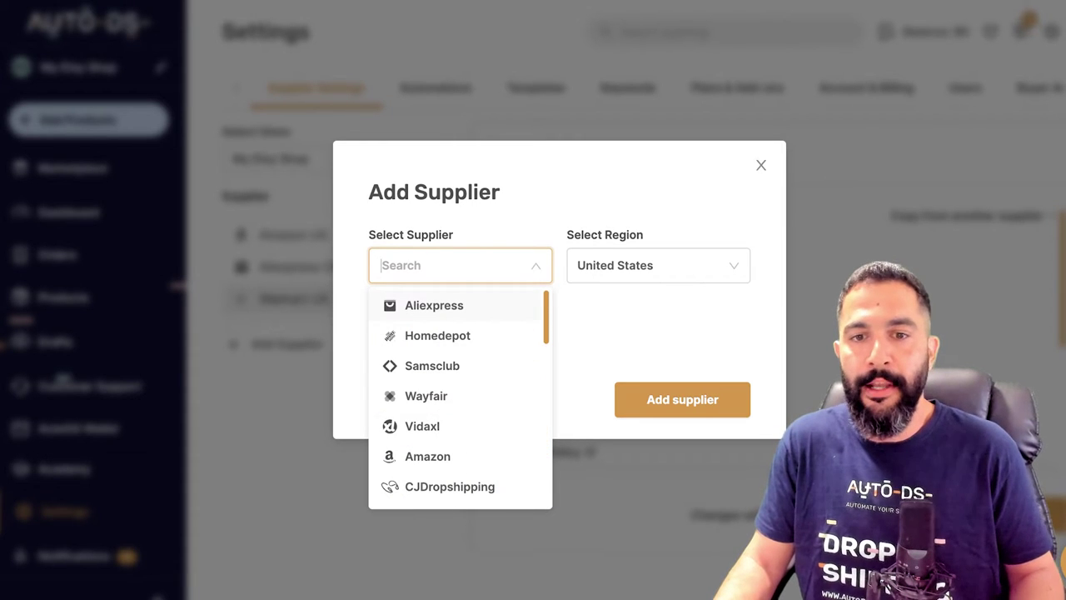
click(434, 305)
click(658, 265)
scroll(658, 392, down, 2)
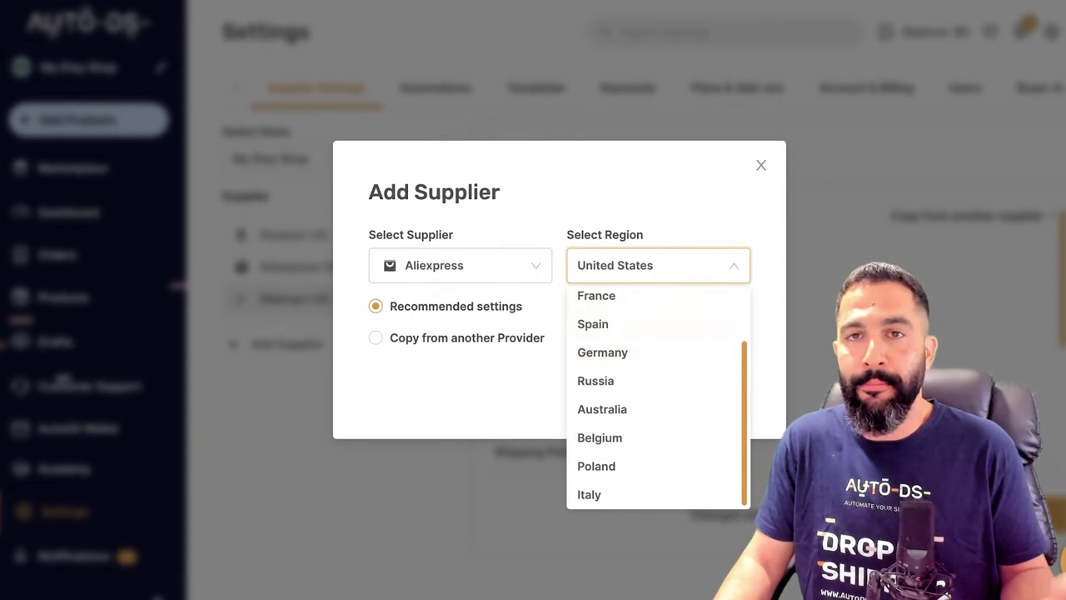
scroll(658, 391, up, 2)
click(708, 197)
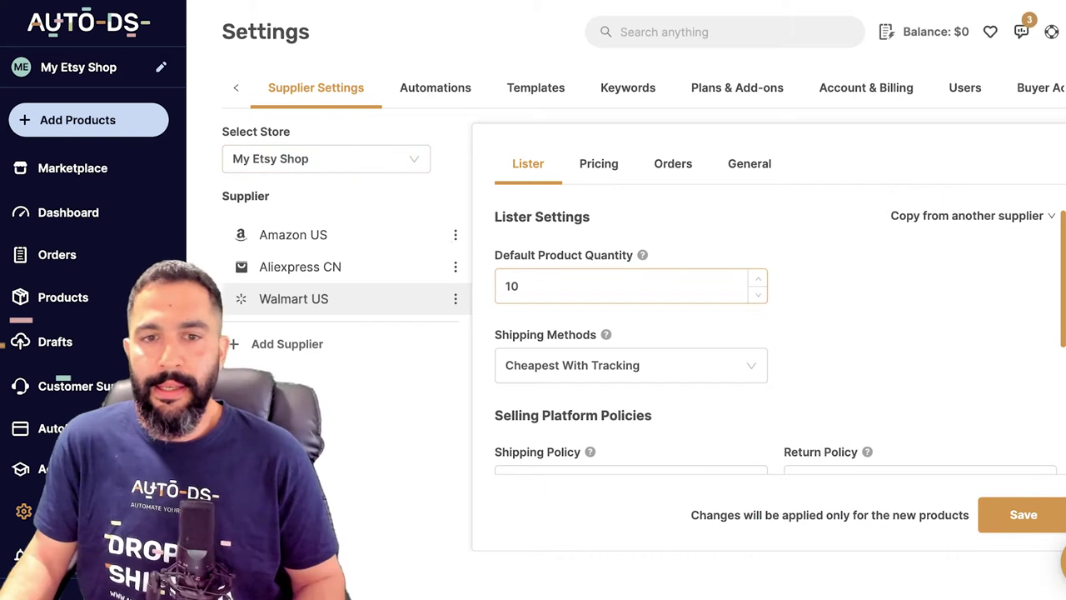
Set Walmart US's default product quantity to 5 and review its shipping, policy and advanced lister options.
double_click(513, 285)
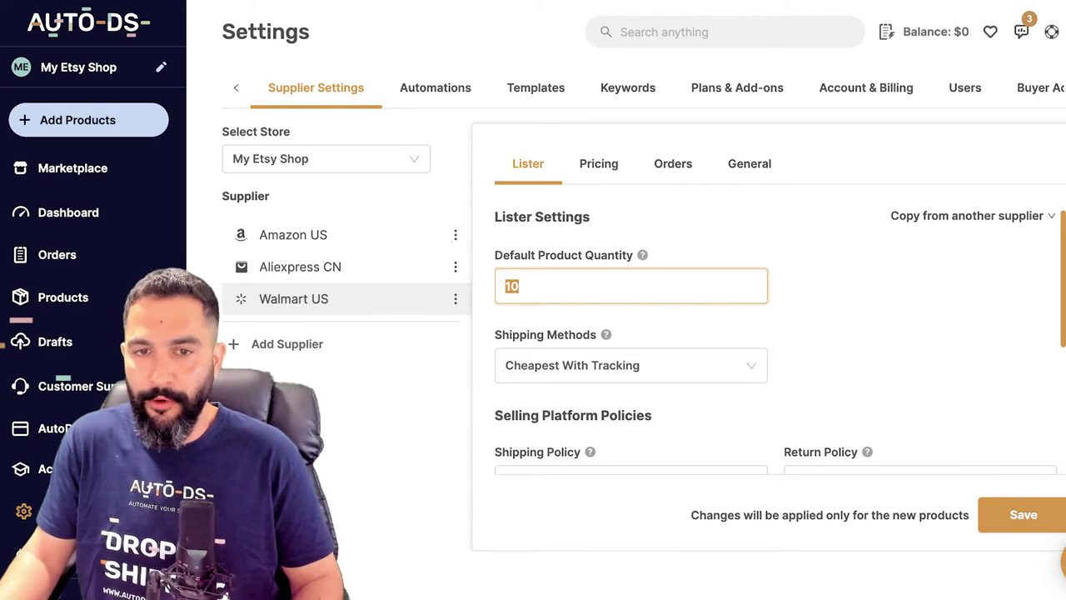
text(5)
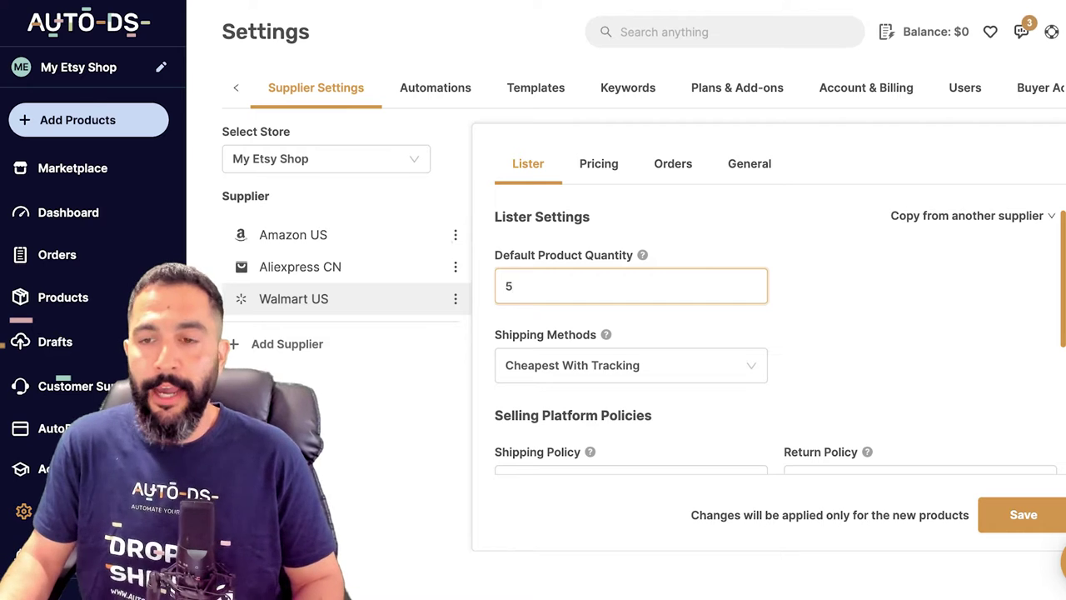
scroll(632, 260, down, 2)
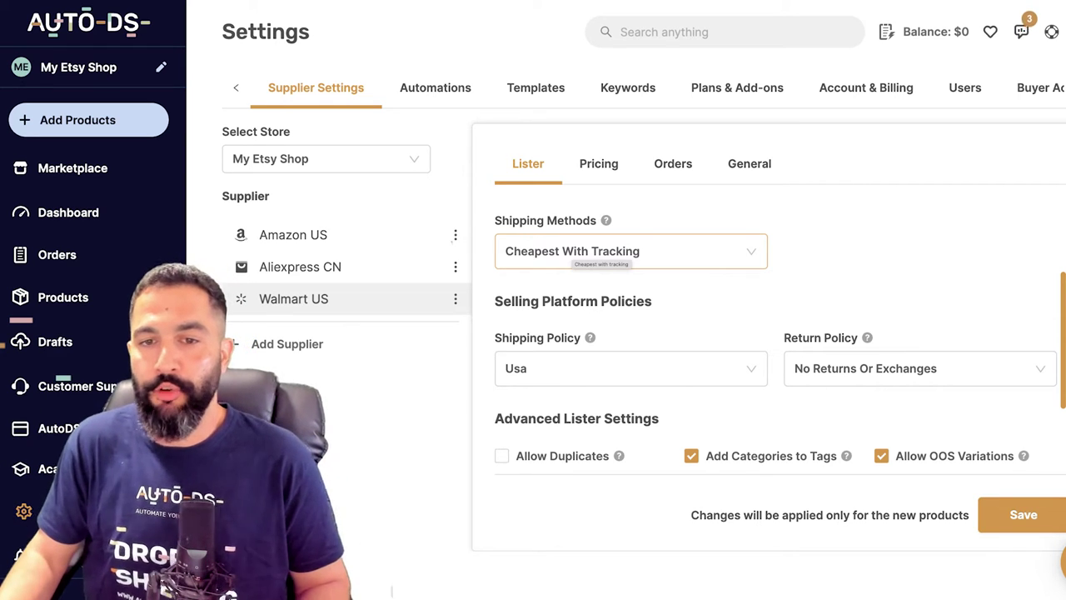
scroll(774, 350, down, 2)
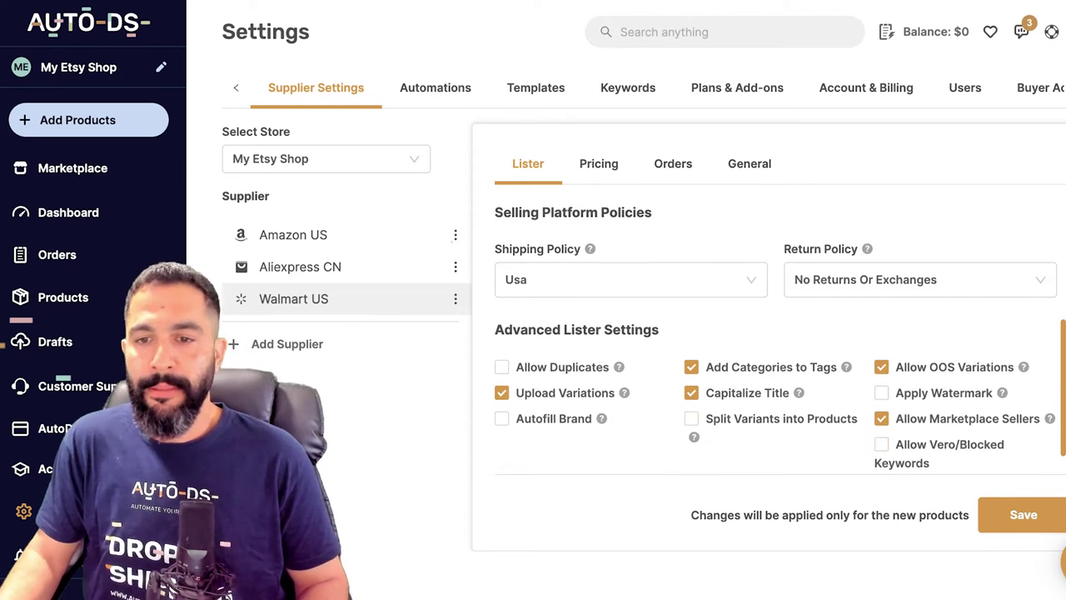
scroll(775, 350, down, 1)
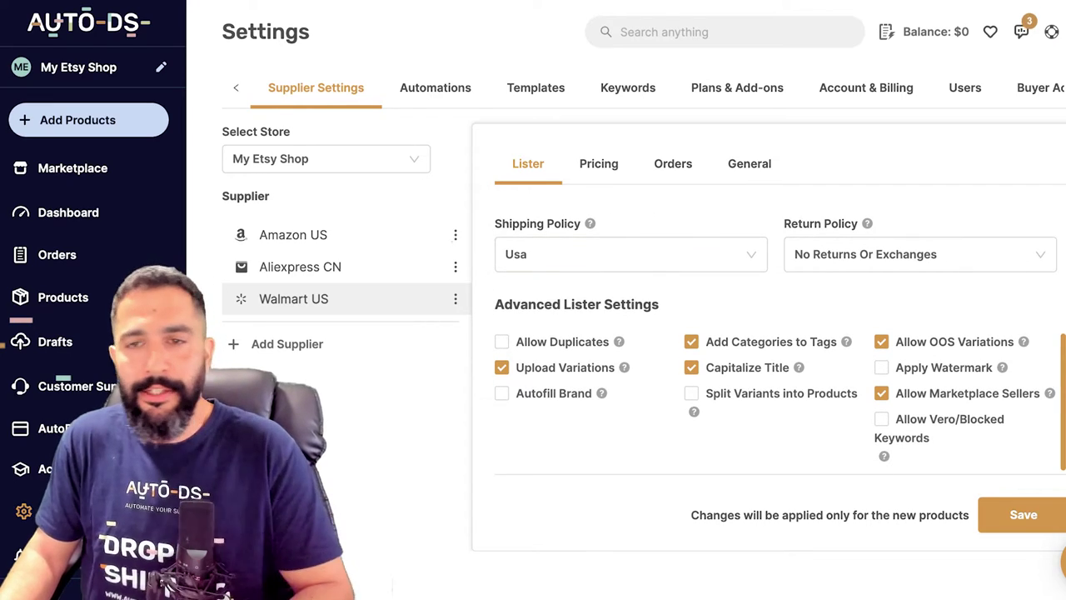
In the Walmart US pricing settings, try fees of 20%, and settle on fees of 15%.
click(599, 164)
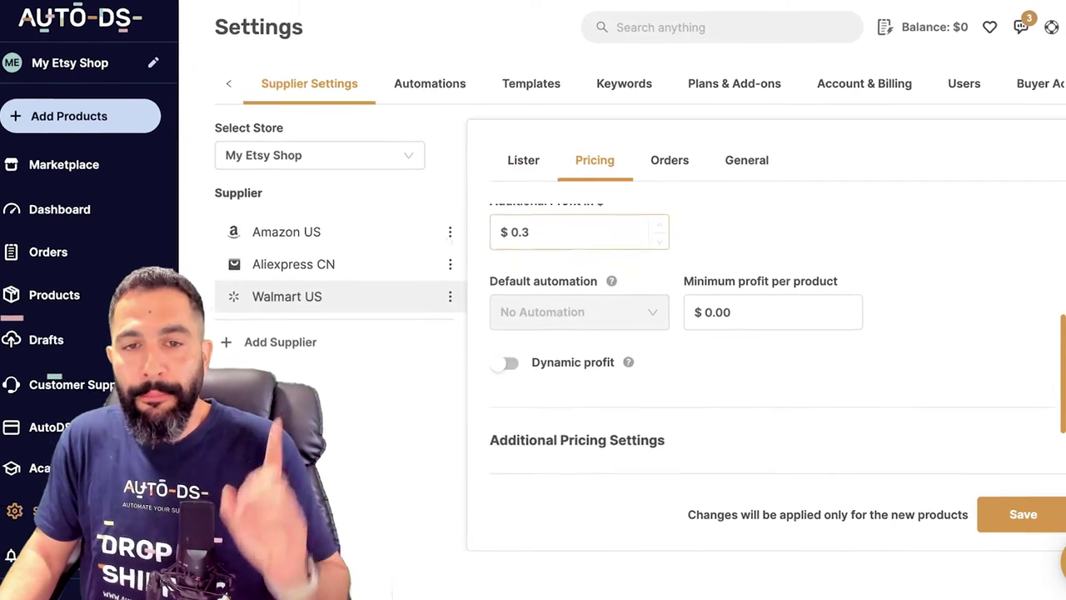
scroll(775, 350, up, 5)
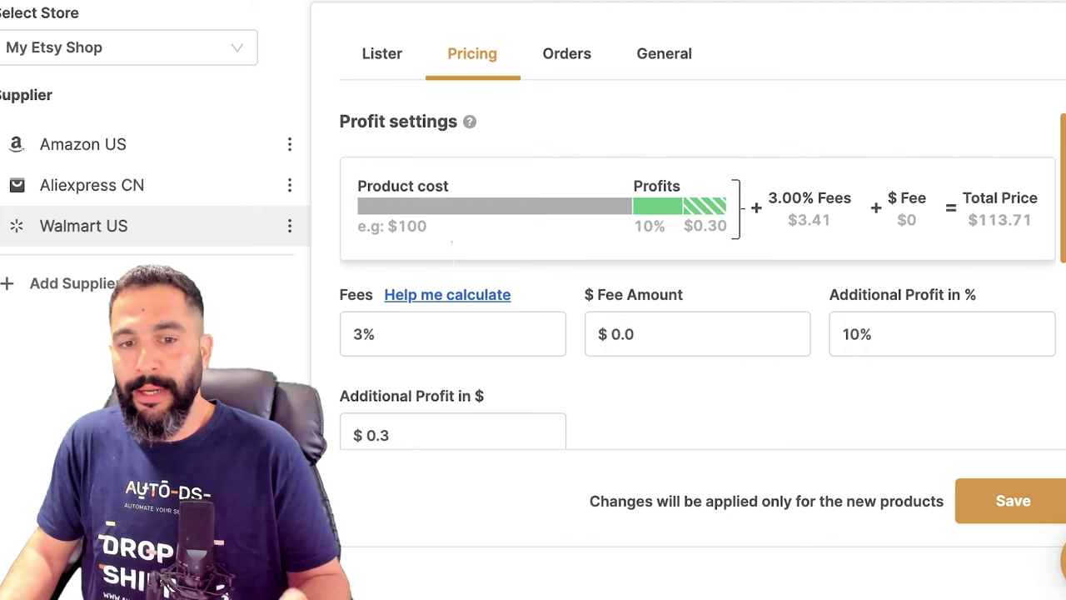
drag(385, 334, 344, 334)
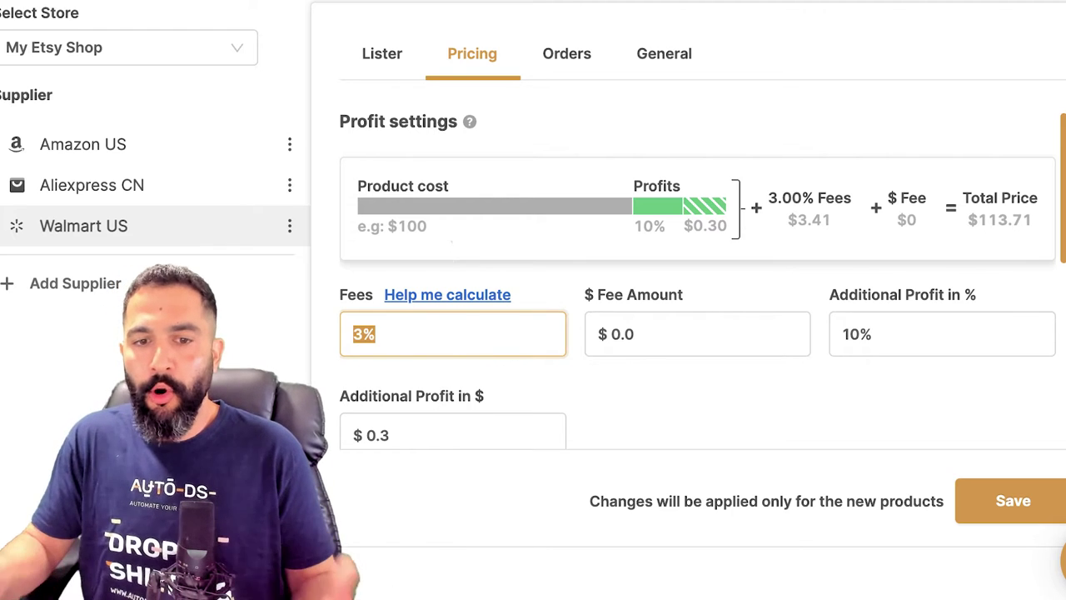
text(20)
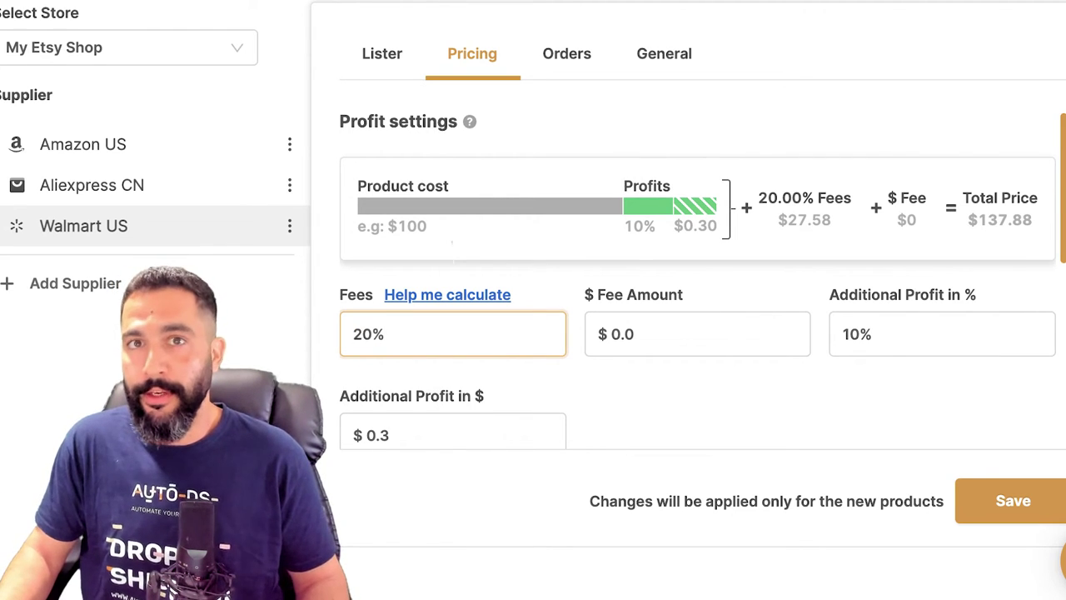
scroll(700, 283, down, 2)
scroll(466, 250, down, 1)
drag(401, 196, 291, 187)
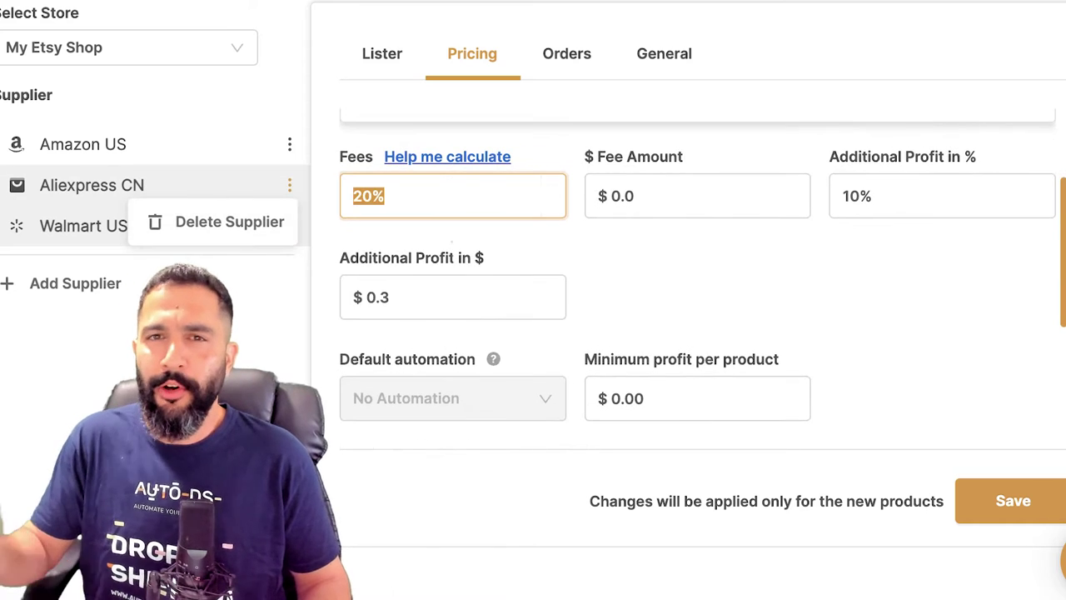
text(15)
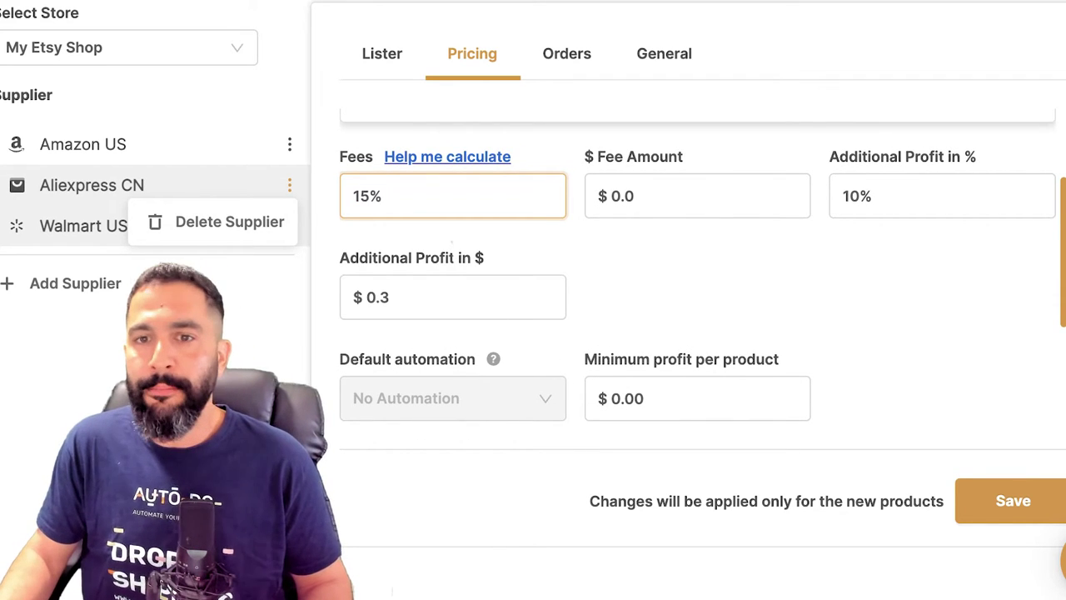
Set Walmart US's additional profit percentage to 40%.
scroll(700, 278, up, 2)
click(941, 300)
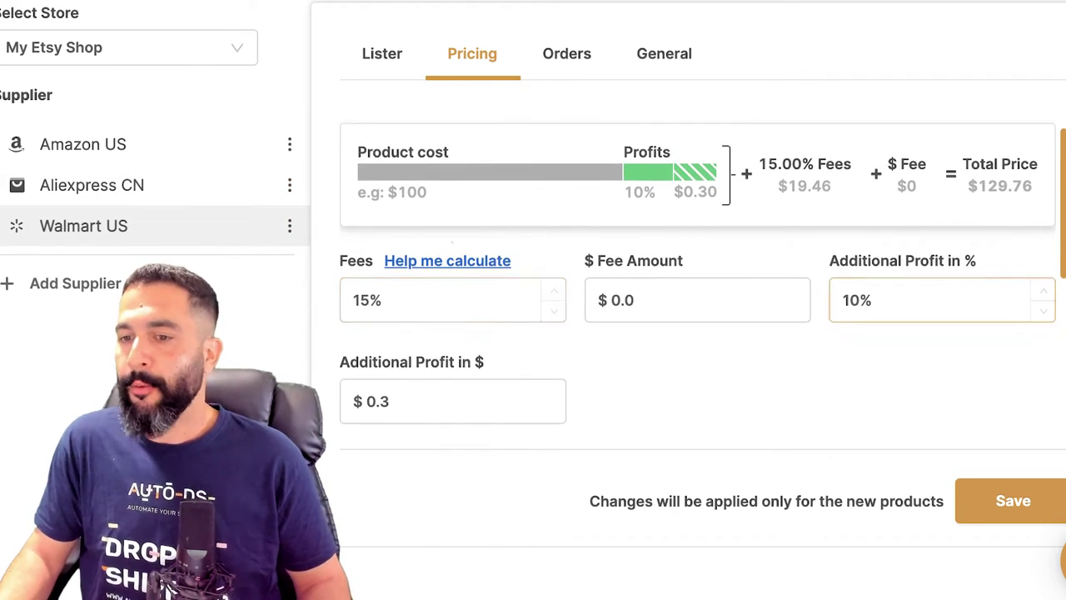
key(ctrl+a)
text(40)
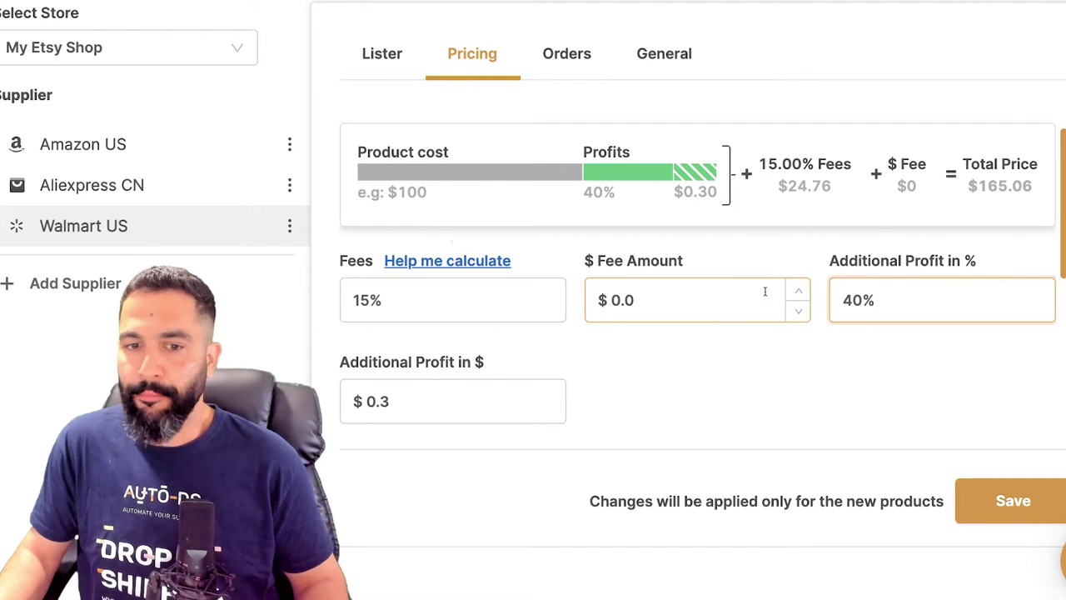
scroll(500, 387, down, 1)
click(467, 393)
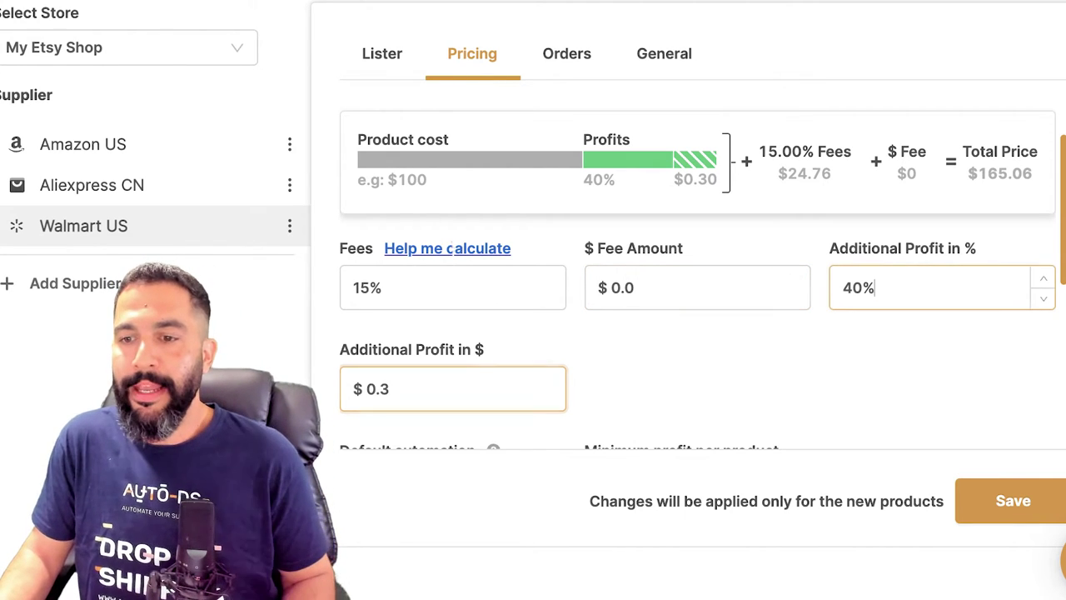
click(874, 289)
click(867, 362)
Enable dynamic profit for Walmart US and set the first rule's maximum product cost to $100.
scroll(866, 363, down, 1)
scroll(704, 278, down, 4)
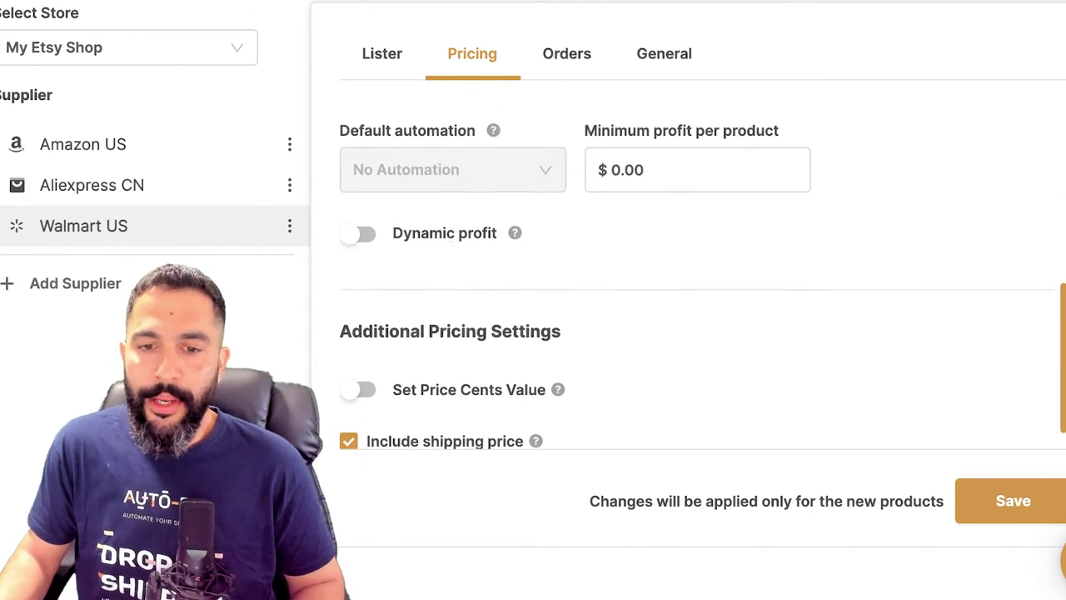
scroll(703, 279, up, 2)
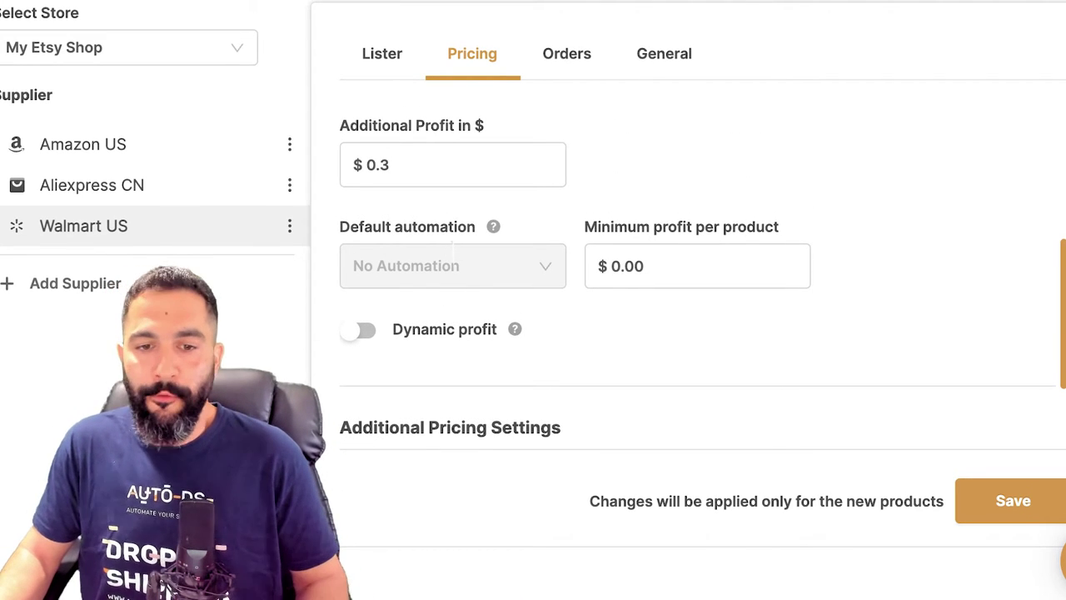
click(358, 331)
scroll(450, 240, down, 1)
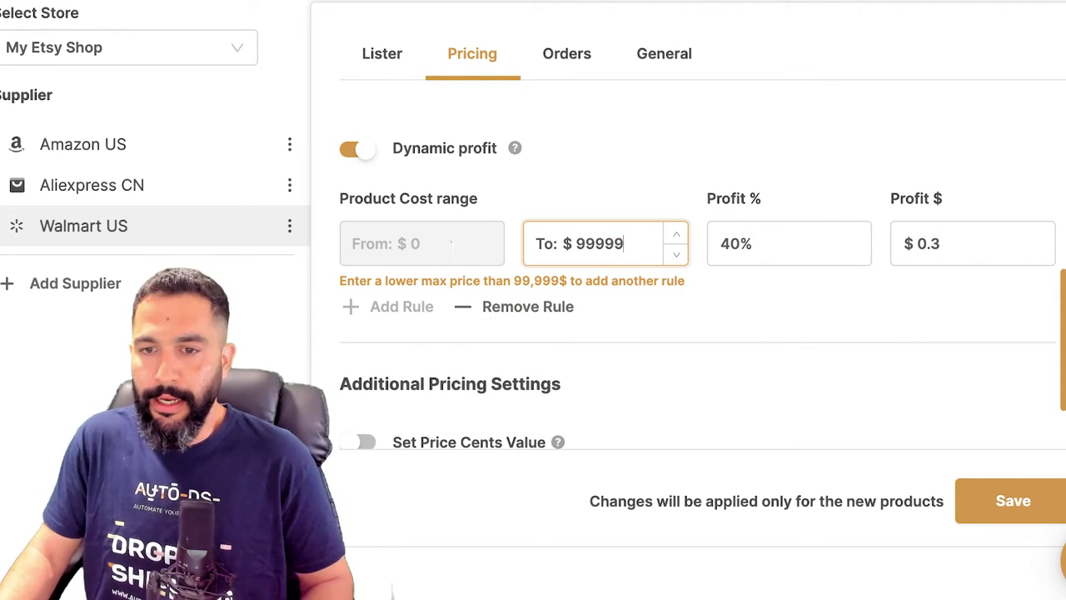
triple_click(618, 243)
text(100)
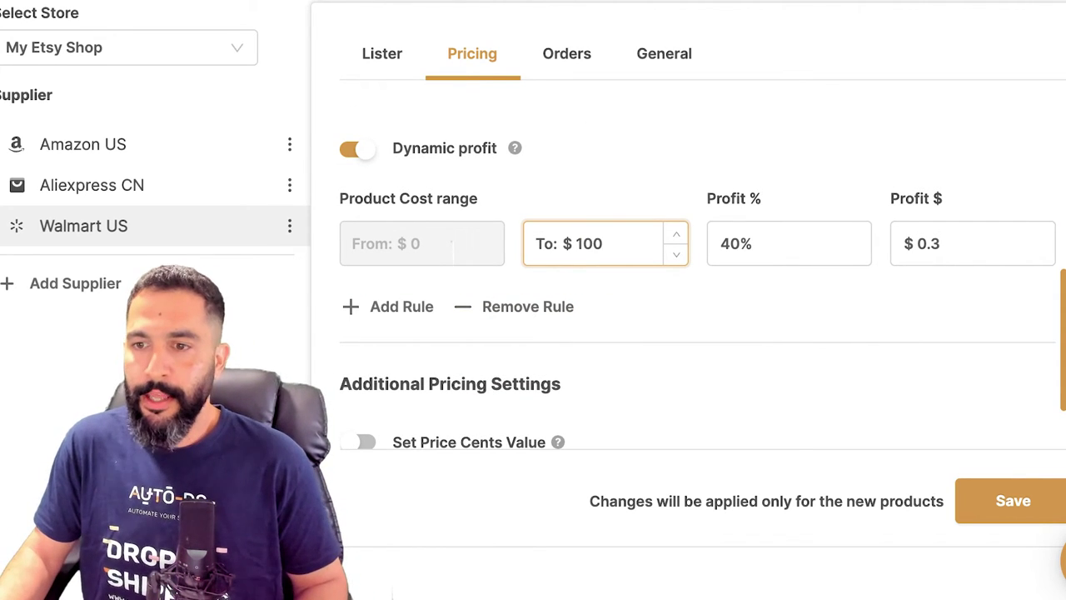
key(Tab)
key(Tab)
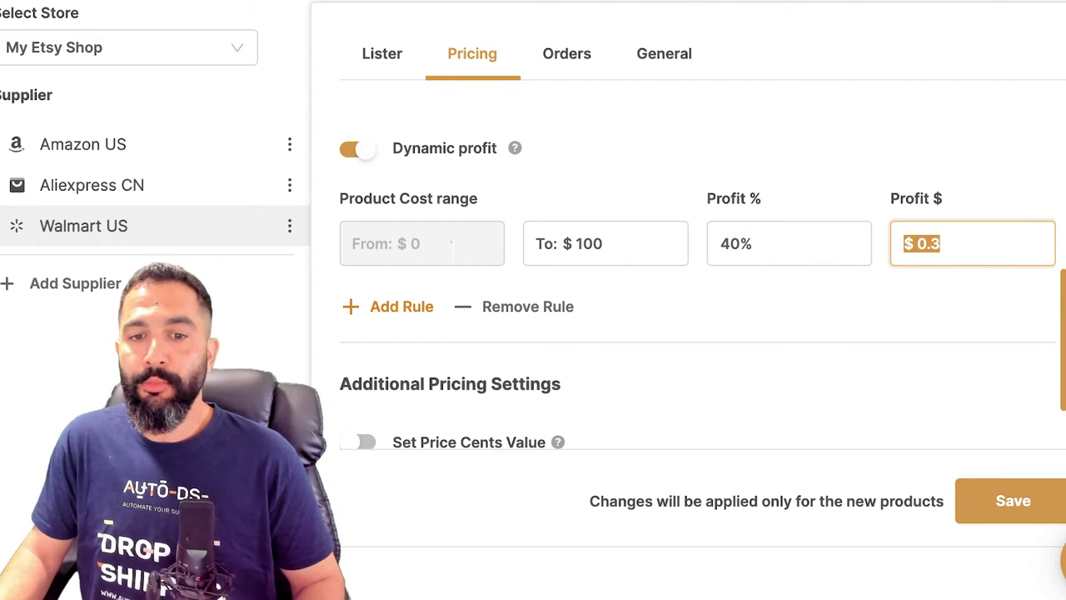
Add a second dynamic profit rule for product costs from $100 to $150 with a 35% profit.
click(390, 306)
key(Tab)
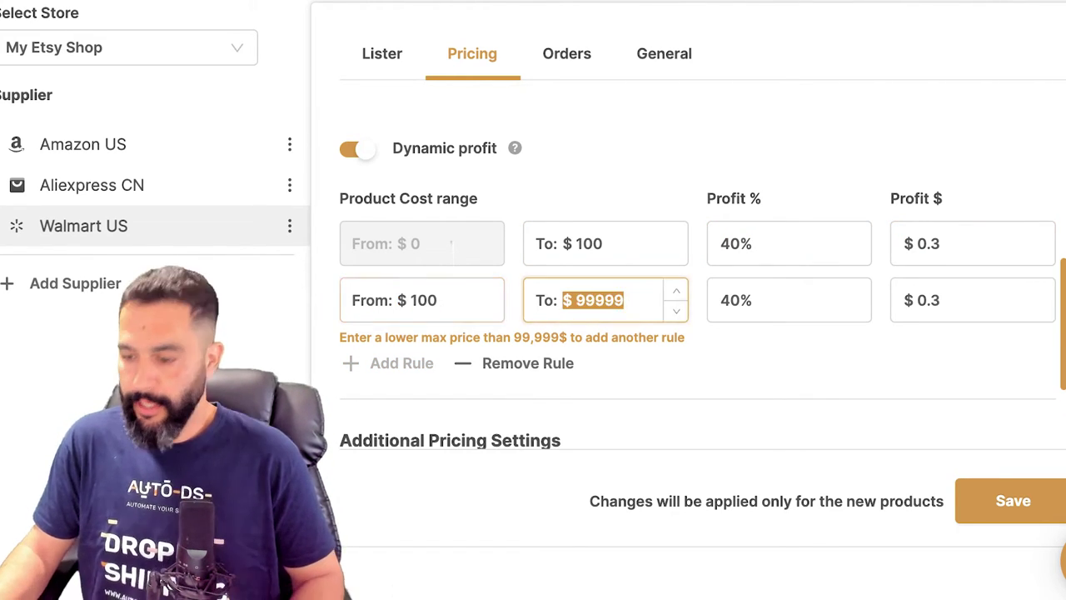
text(150)
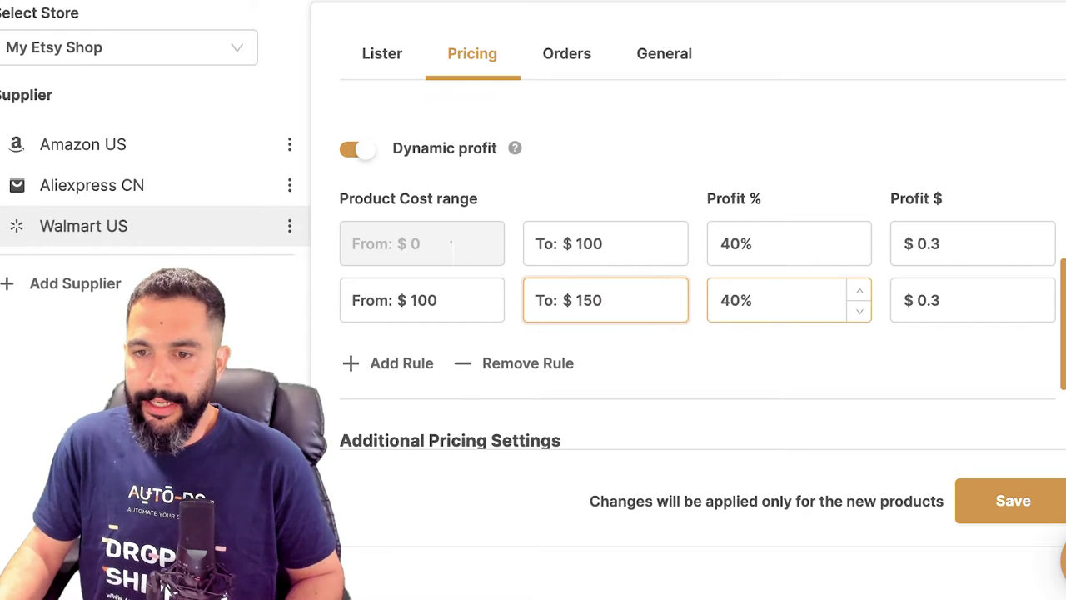
key(Tab)
text(35)
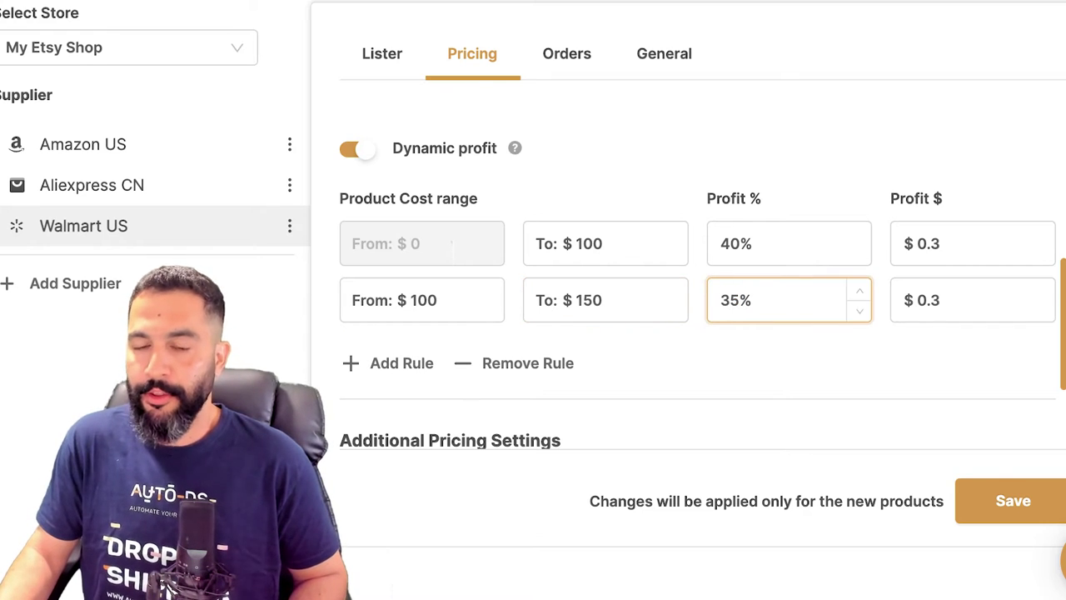
Enable a fixed price cents value of .97 and save the Walmart US supplier settings.
scroll(1041, 193, down, 2)
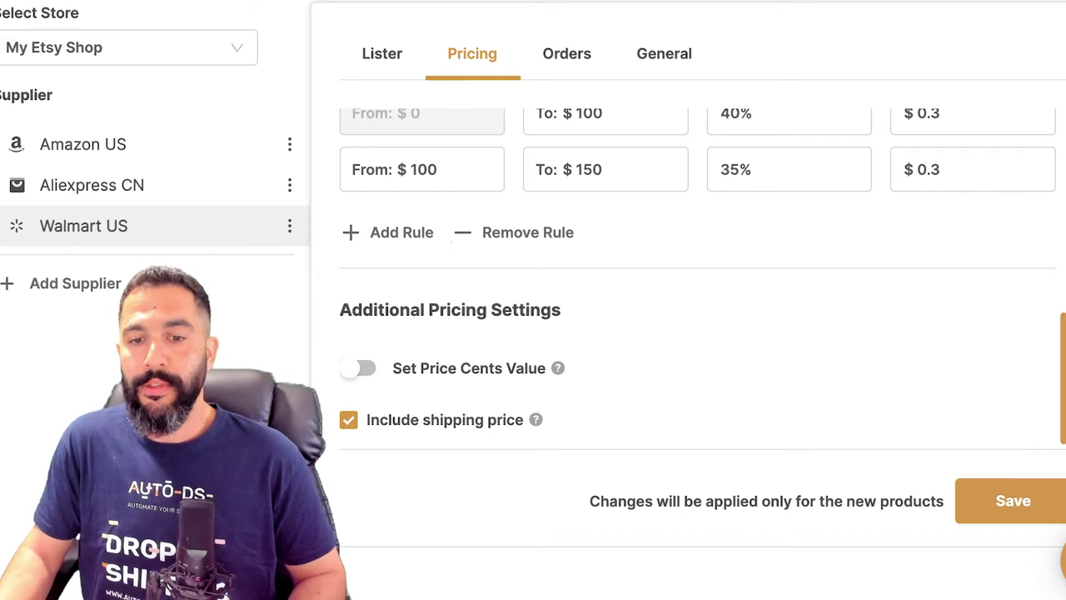
click(358, 368)
click(589, 368)
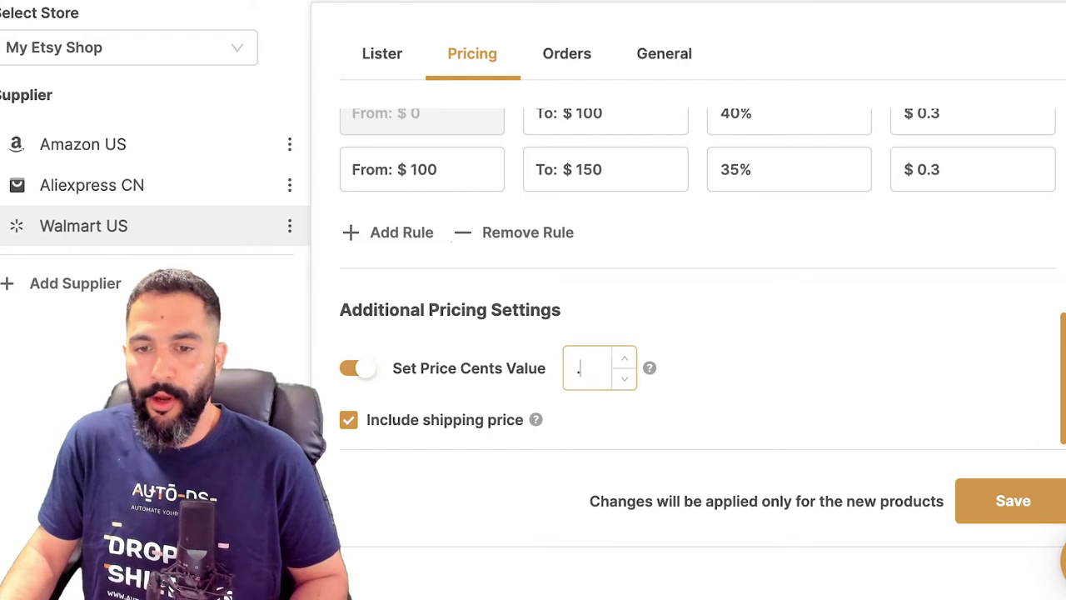
text(.97)
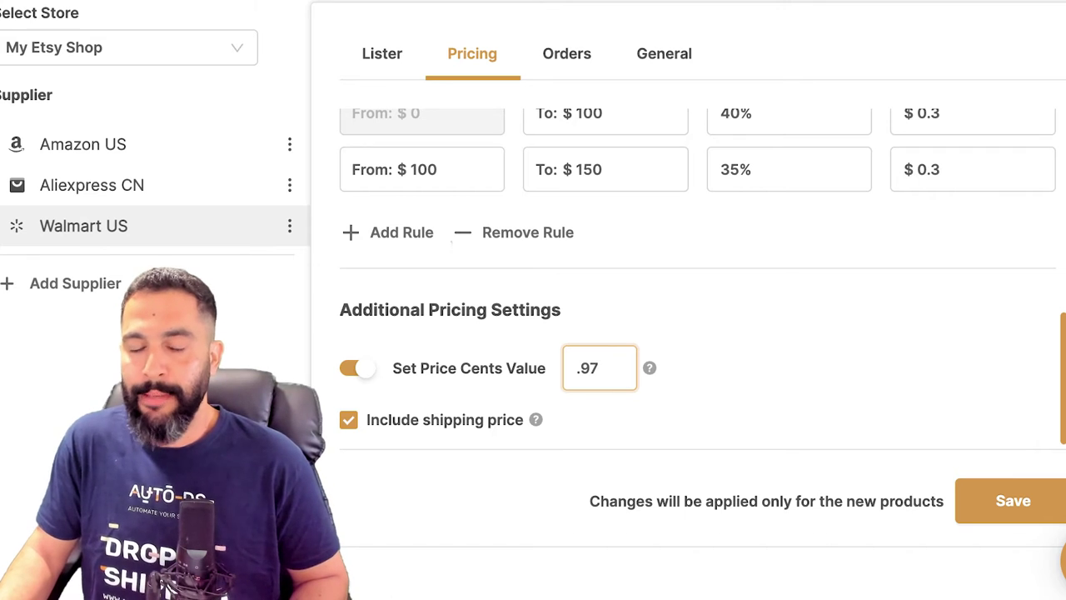
key(Tab)
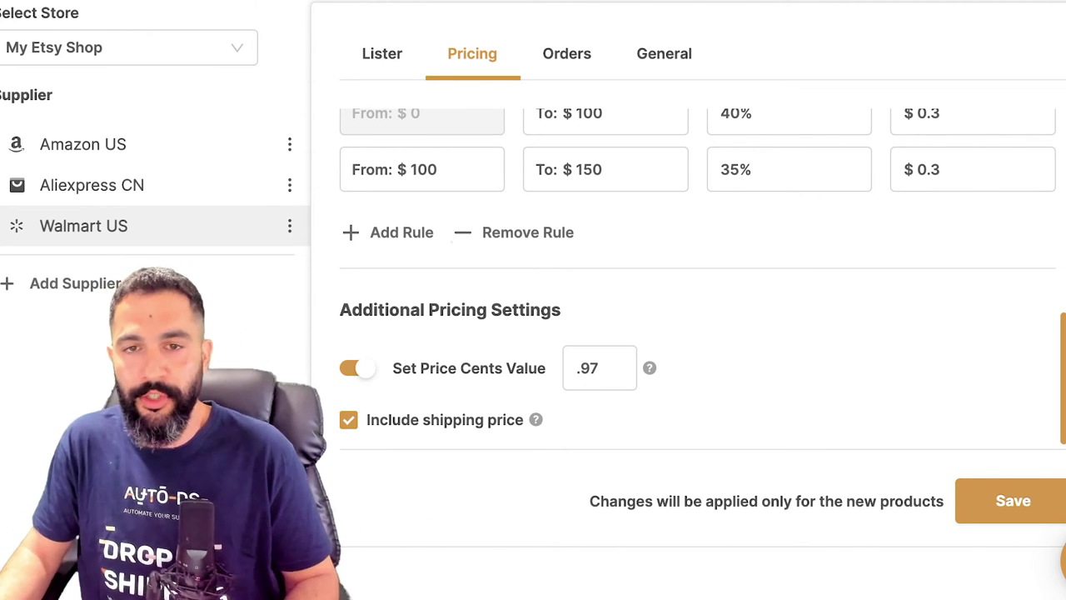
click(1013, 501)
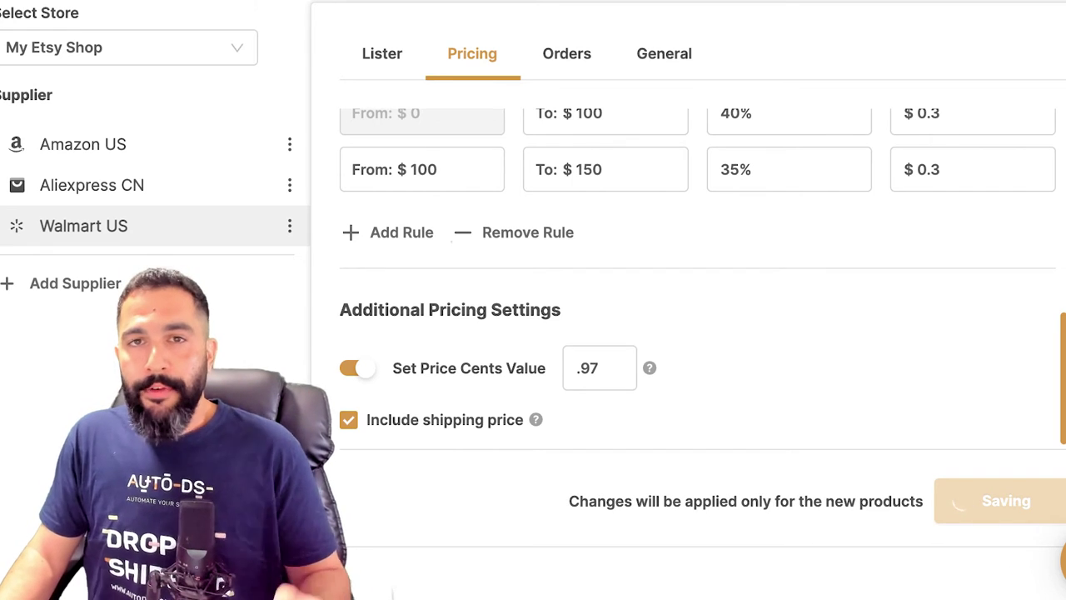
scroll(452, 244, up, 5)
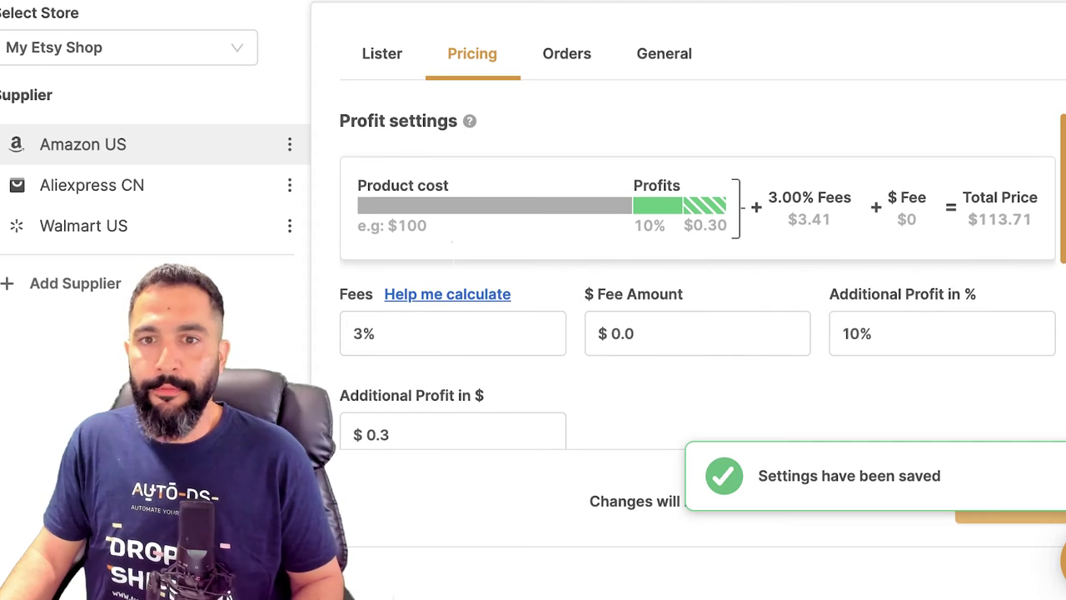
Review the order-handling and general settings for the Amazon US supplier.
click(567, 54)
scroll(550, 250, down, 2)
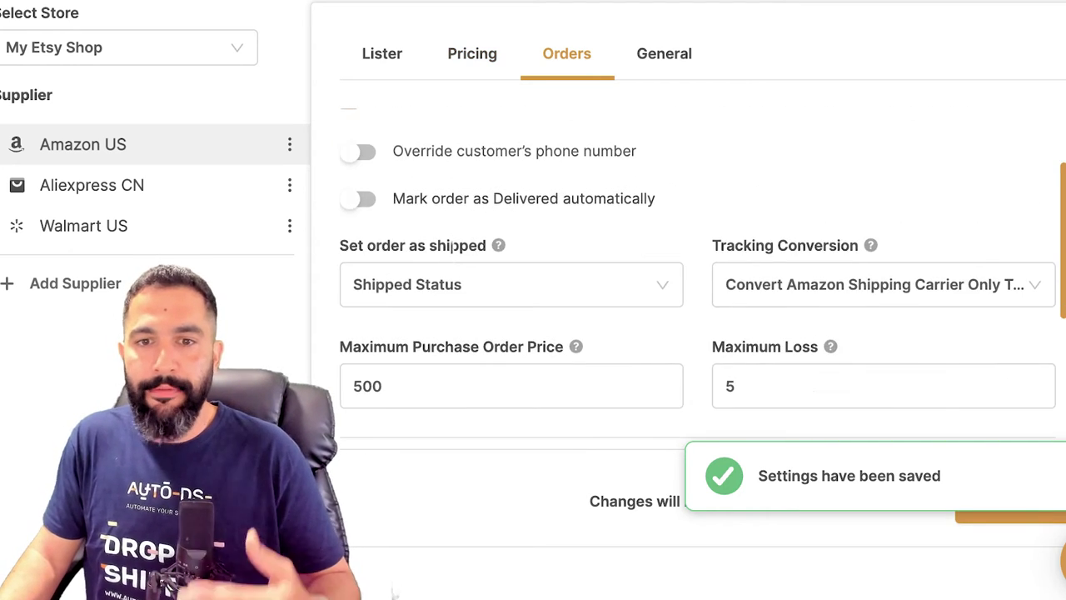
click(664, 54)
scroll(700, 279, up, 1)
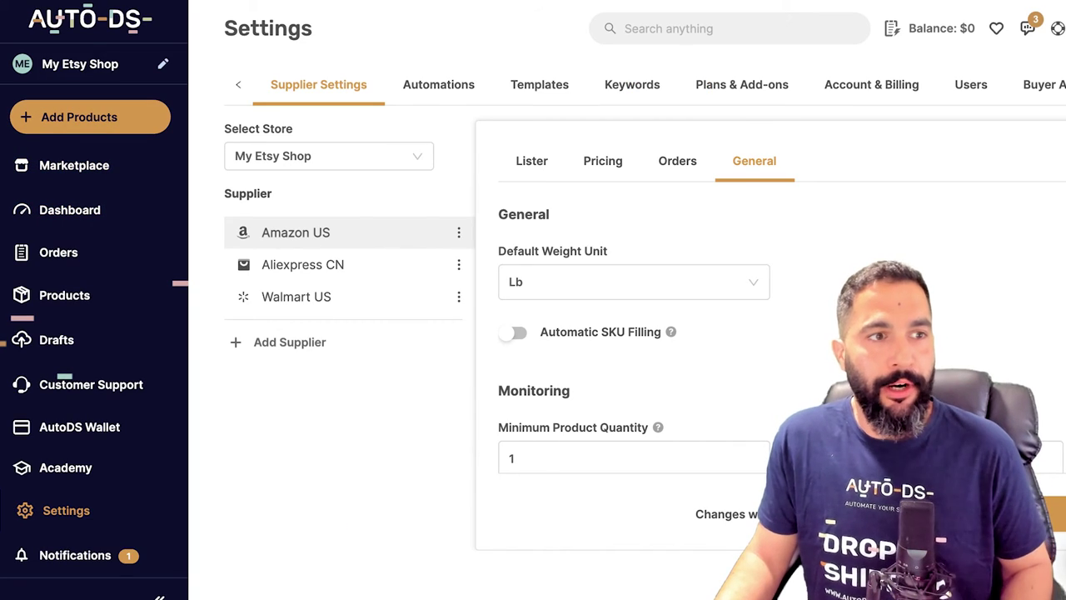
click(90, 118)
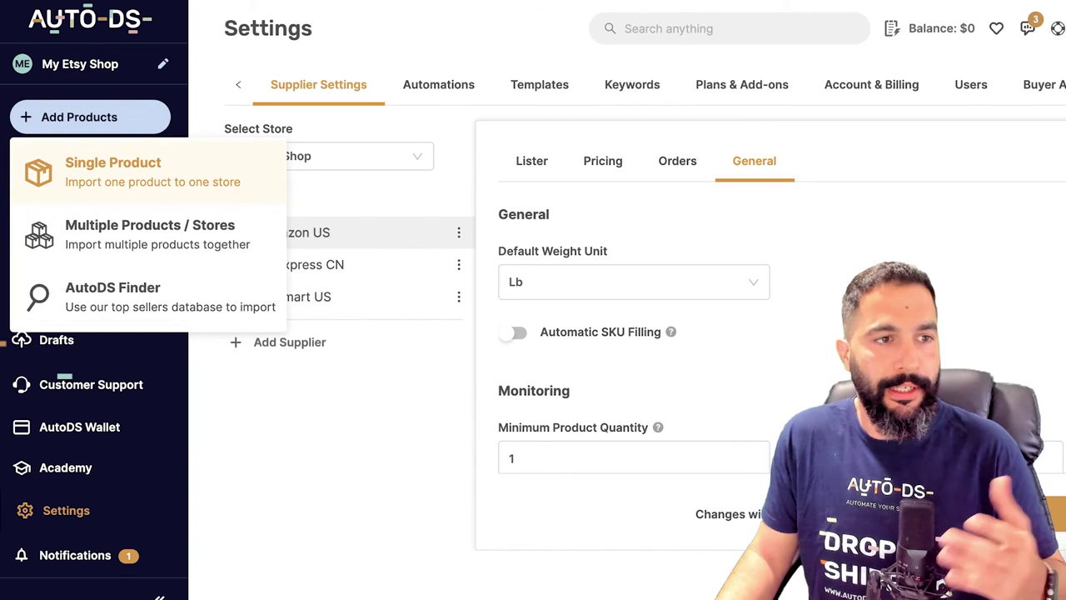
click(149, 172)
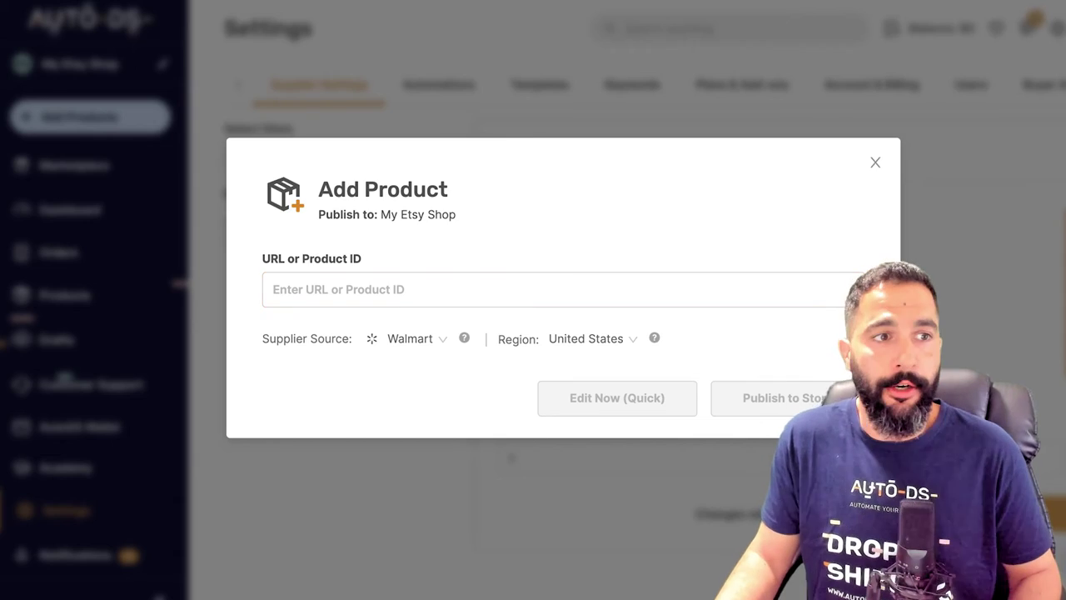
click(876, 162)
Start a multiple-product import to My Etsy Shop and enter the Walmart URL of the EEEkit 1050pcs crystal glass beads.
click(90, 117)
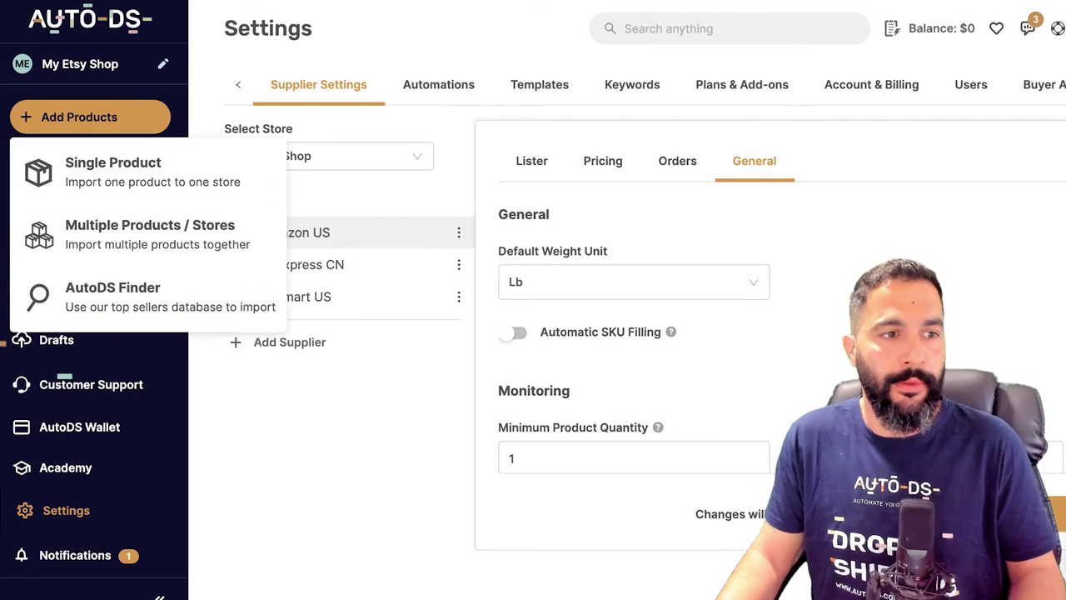
click(150, 234)
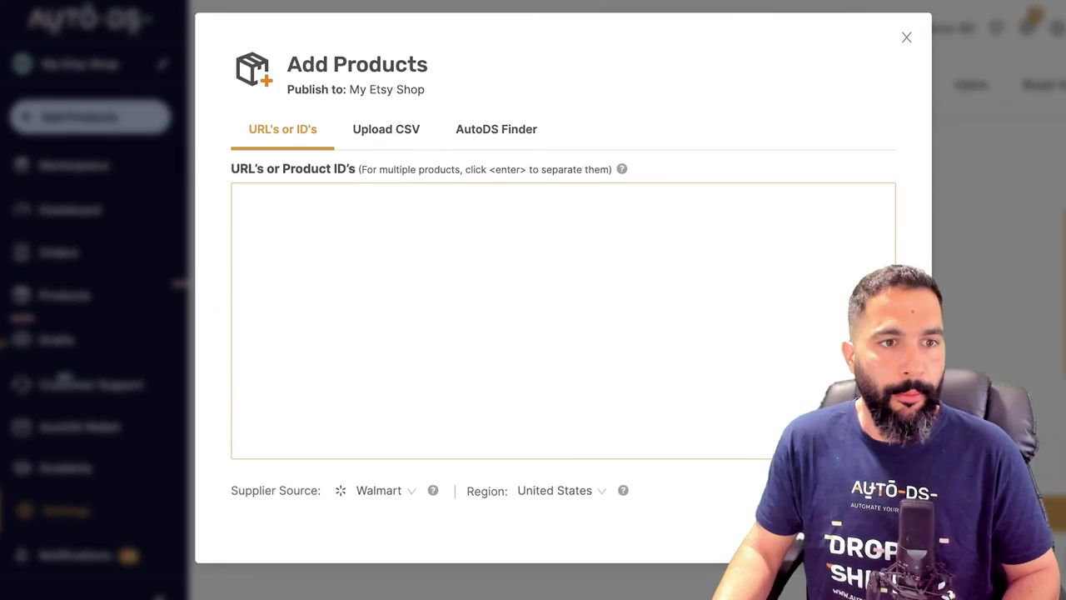
click(238, 198)
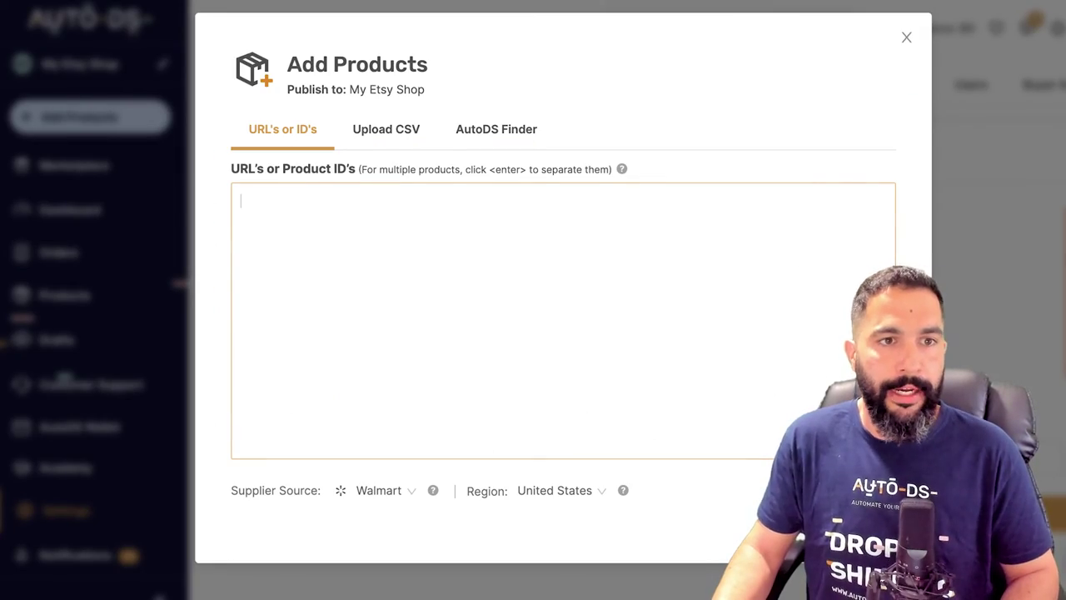
text(https://www.walmart.com/ip/EEEkit-1050pcs-Crystals-Wholesale-Crystal-Glass-Beads-6mm-21-Colors-Briolette-Spacer-Beads-Faceted-Shape-AB-Colourful-Container-Box-Bead-DIY-Craft-Br/958792122)
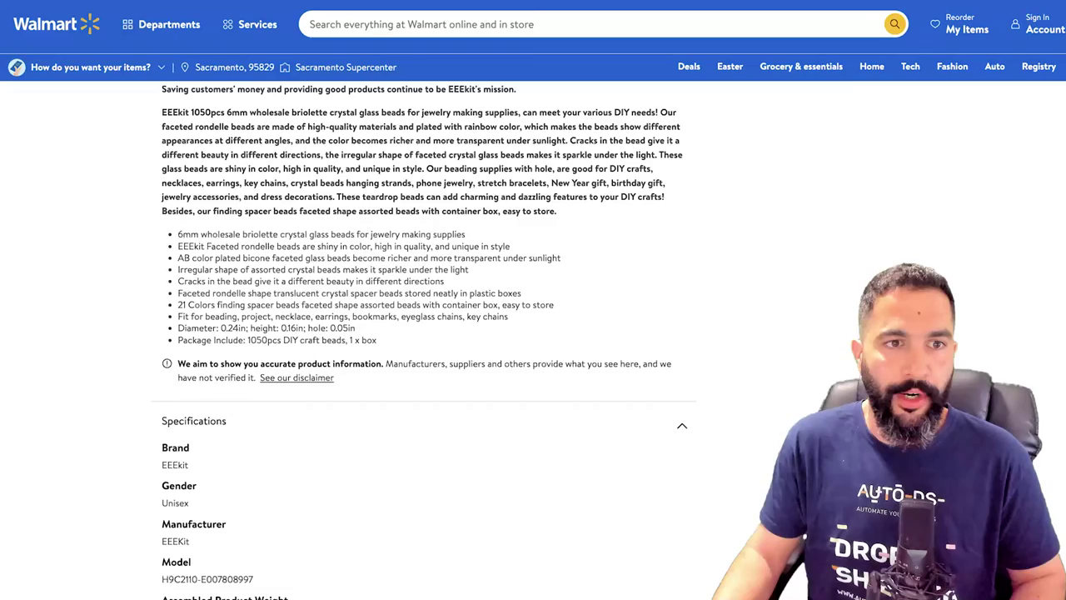
Find the Cousin DIY Blue Toned Glass Seed Bead Bulk Pack on Walmart and add its URL to the AutoDS import list.
scroll(423, 333, up, 6)
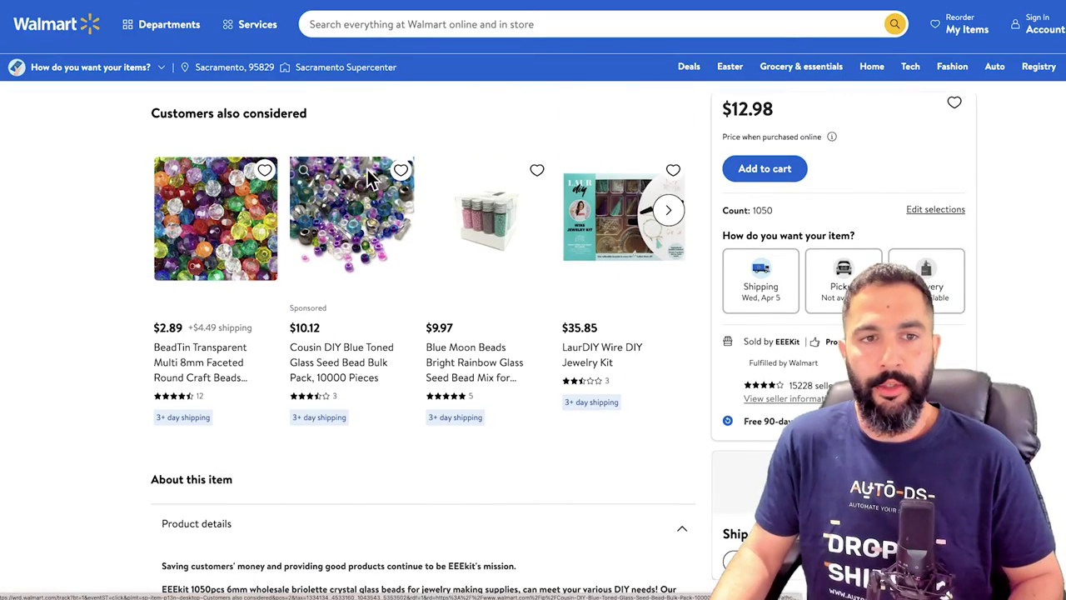
click(371, 180)
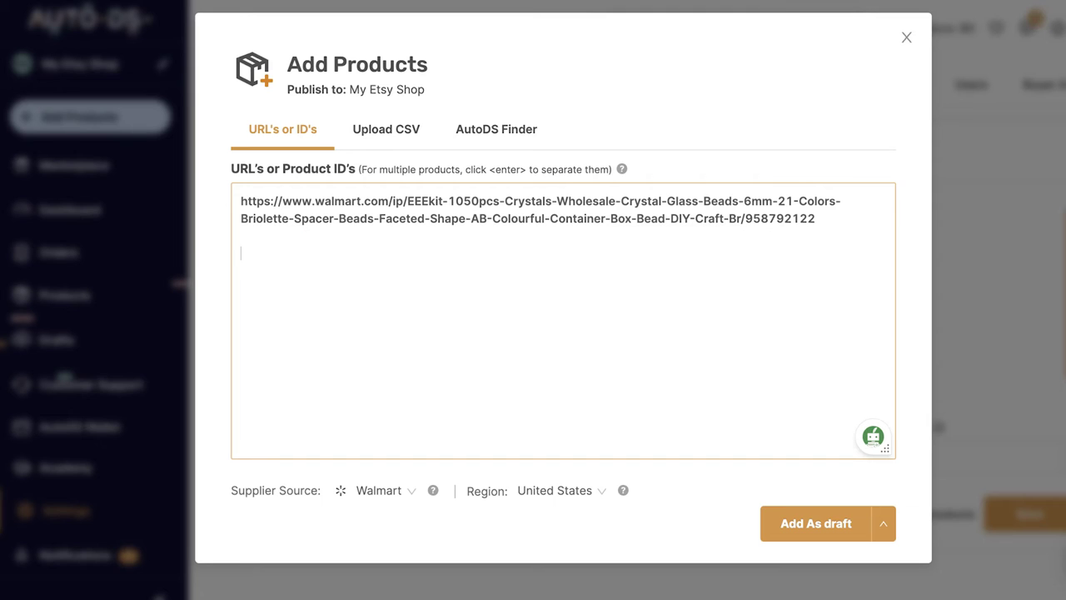
text(https://www.walmart.com/ip/Cousin-DIY-Blue-Toned-Glass-Seed-Bead-Bulk-Pack-10000-Pieces/680568741?athcpid=680568741&athpgid=AthenaItempage&athcgid=null&athznid=siext&athieid=v0&athstid=CS004%7ECS098&athguid=jNV4vzCP1Inj7xrBXQb7rrfYGPrKcd5Gt-j0&athancid=null&athposb=6&athena=true&adsRedirect=true)
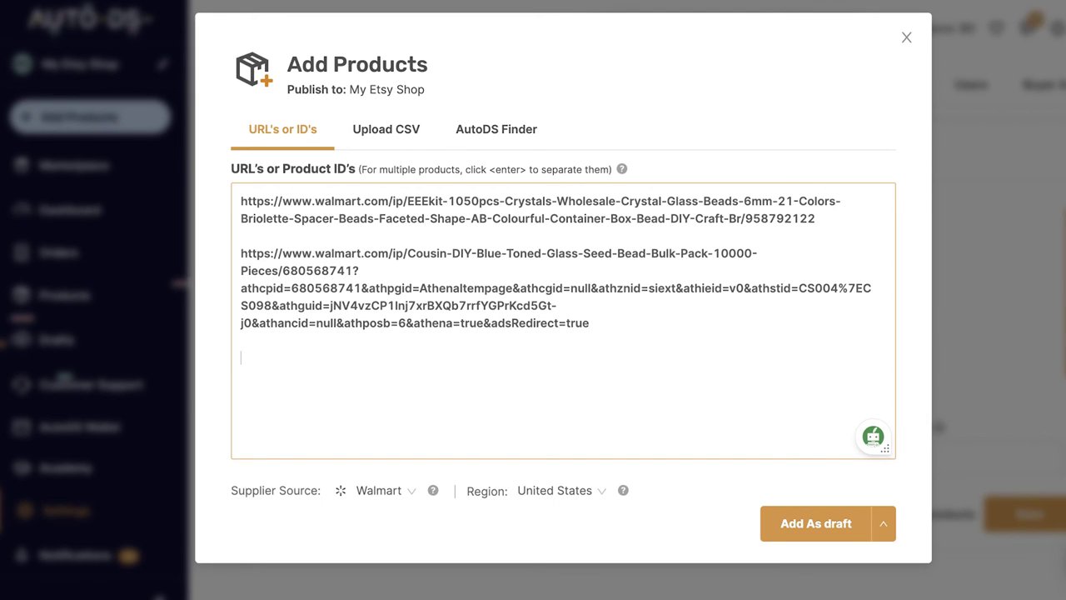
key(Return)
key(Return)
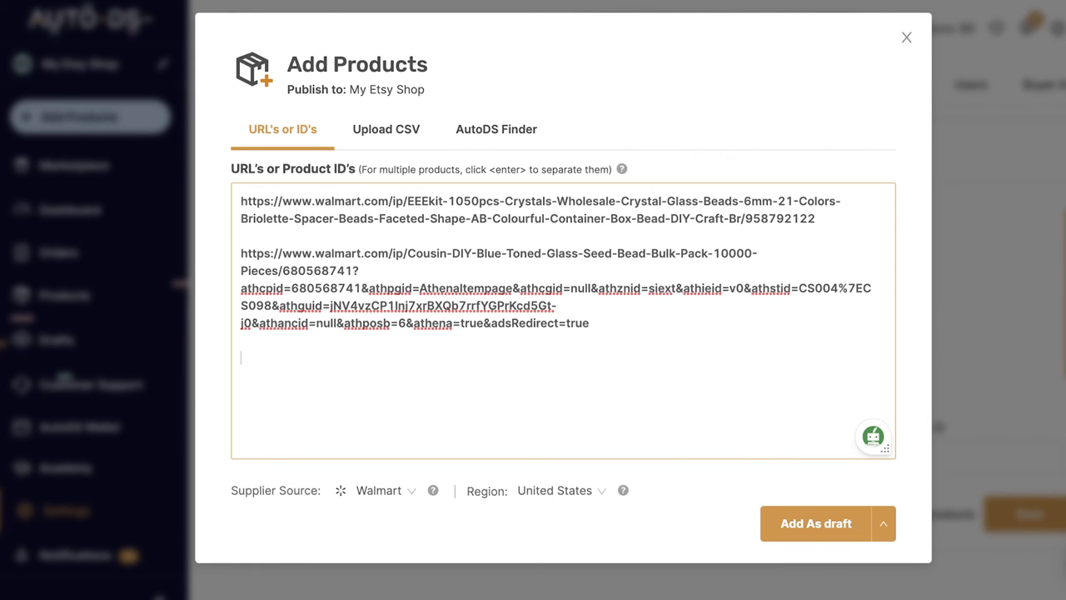